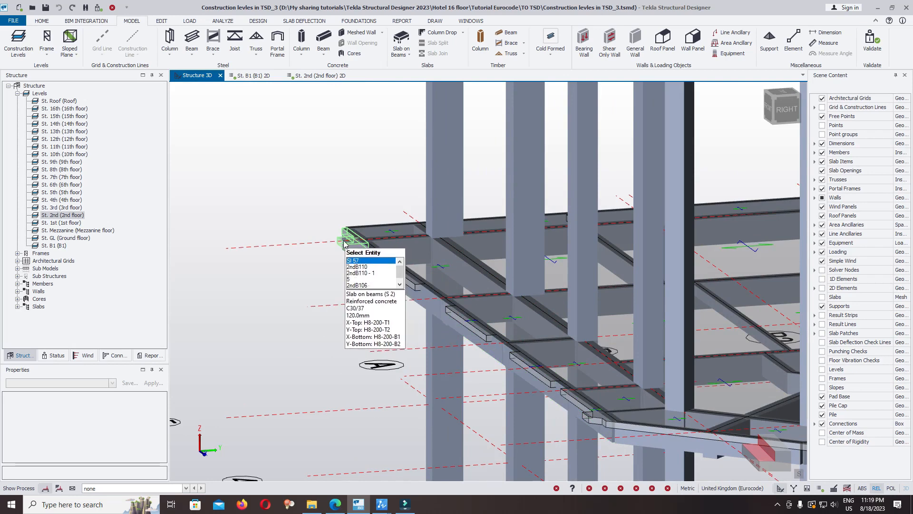
# - In the construction levels, set the 3rd floor's source level to 2nd and apply the change
pyautogui.scroll(-5, 366, 387)
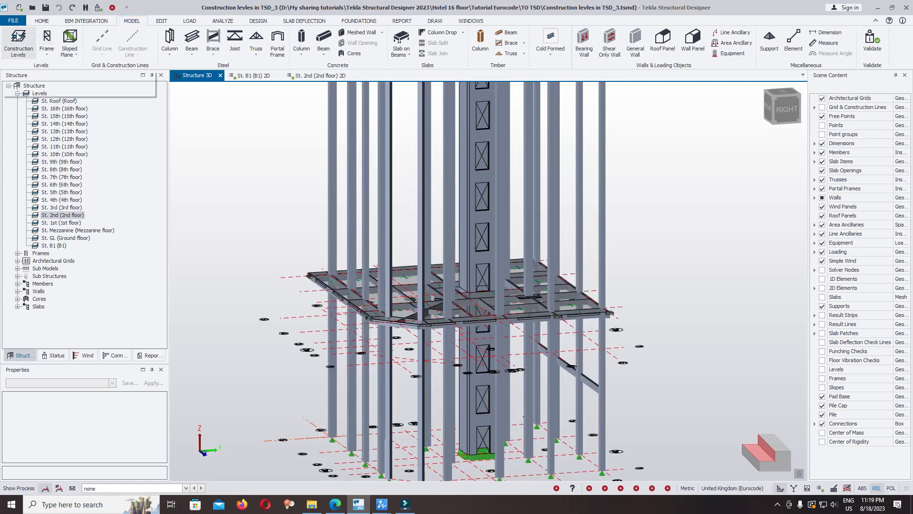
pyautogui.click(18, 38)
pyautogui.moveTo(518, 117); pyautogui.dragTo(680, 101)
pyautogui.moveTo(768, 131); pyautogui.dragTo(768, 184)
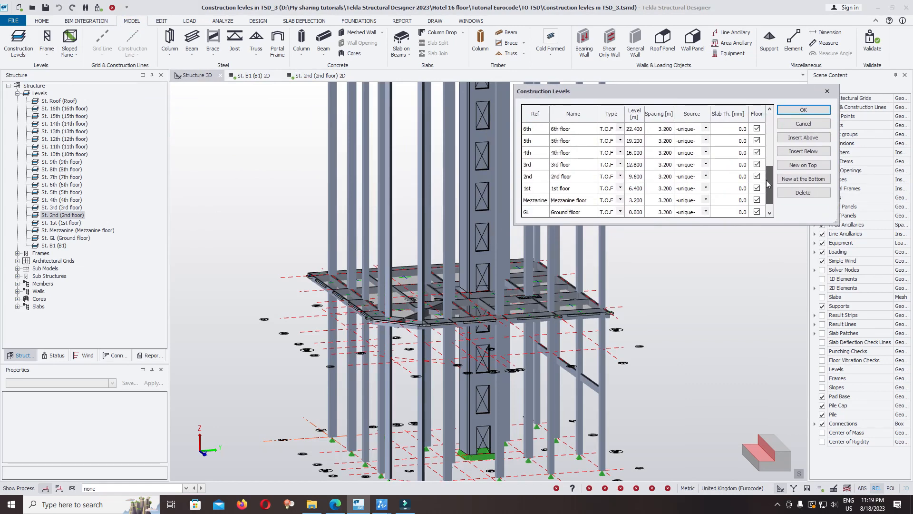
pyautogui.click(527, 180)
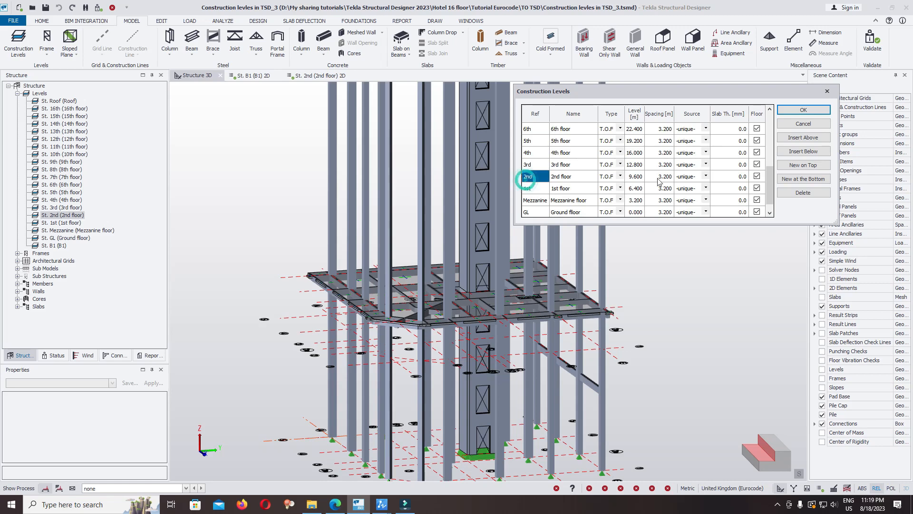
pyautogui.click(705, 164)
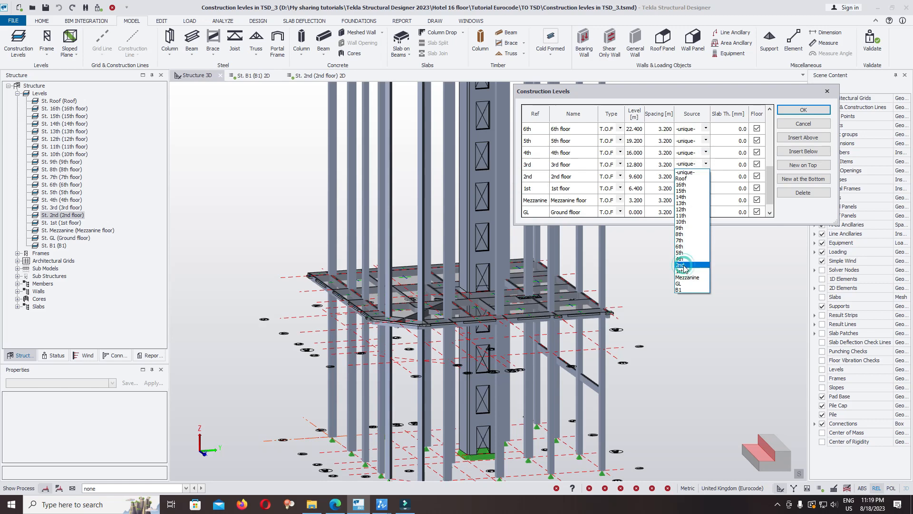
pyautogui.click(684, 266)
pyautogui.moveTo(638, 90); pyautogui.dragTo(736, 71)
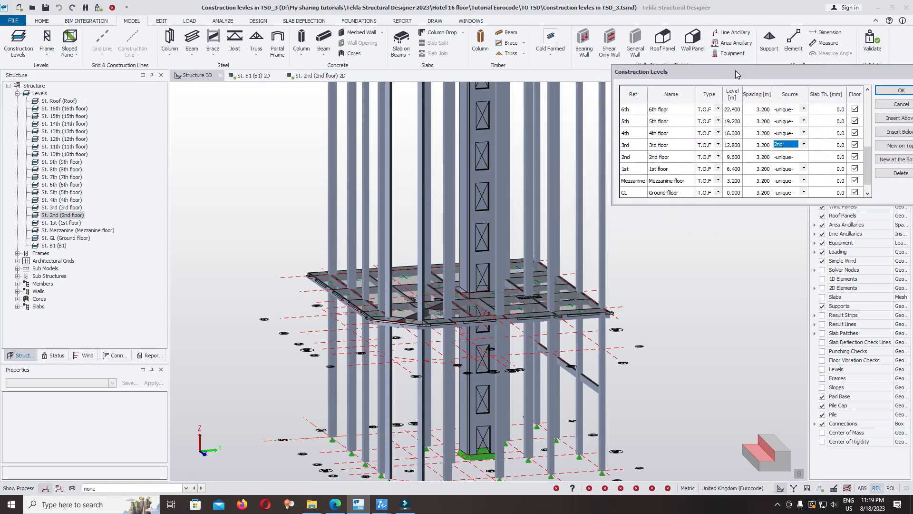
pyautogui.click(894, 87)
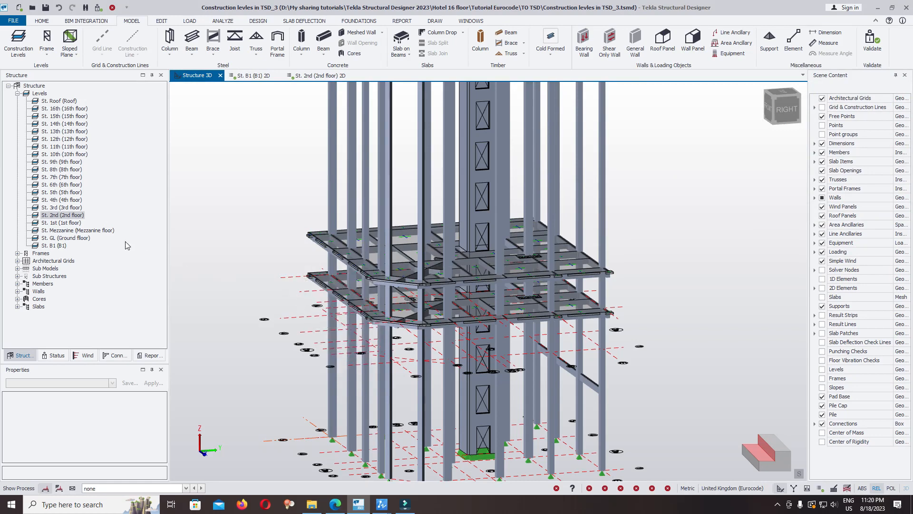
# - Reopen the construction levels and set the source of the 4th through 8th floors to 2nd
pyautogui.click(70, 193)
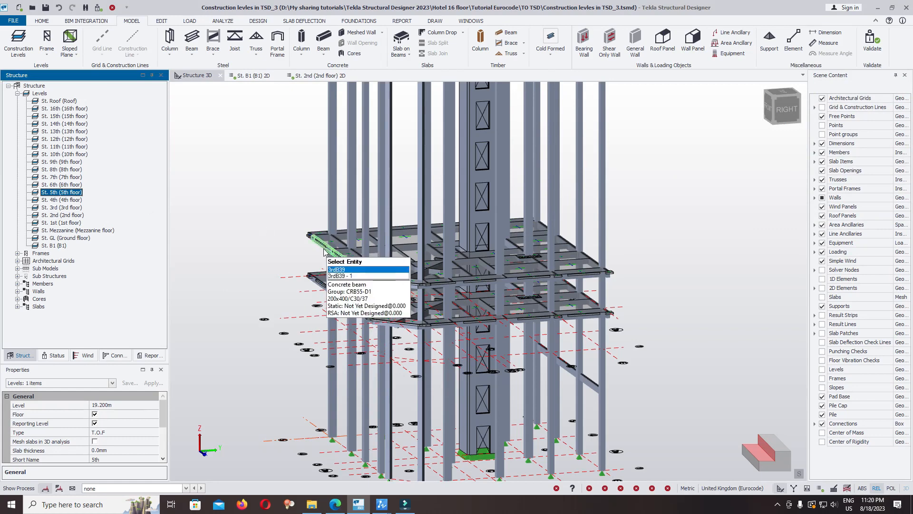
pyautogui.click(18, 43)
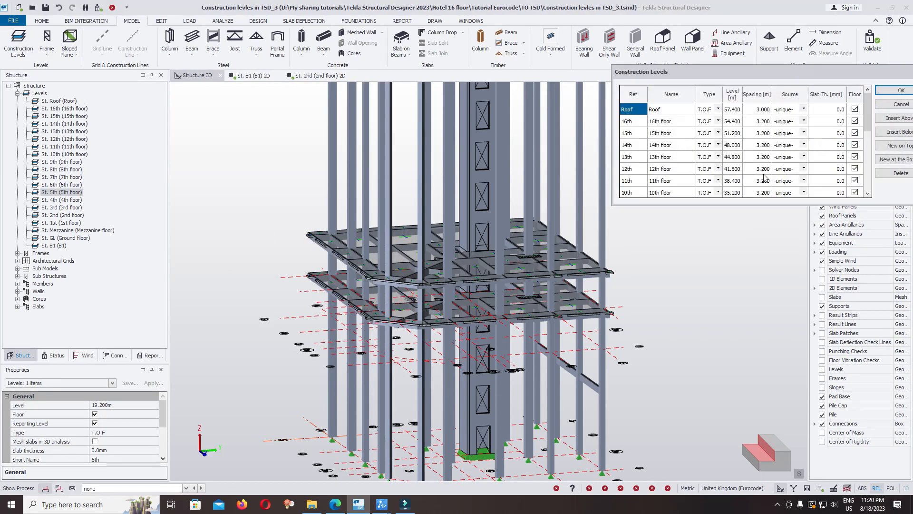
pyautogui.click(803, 156)
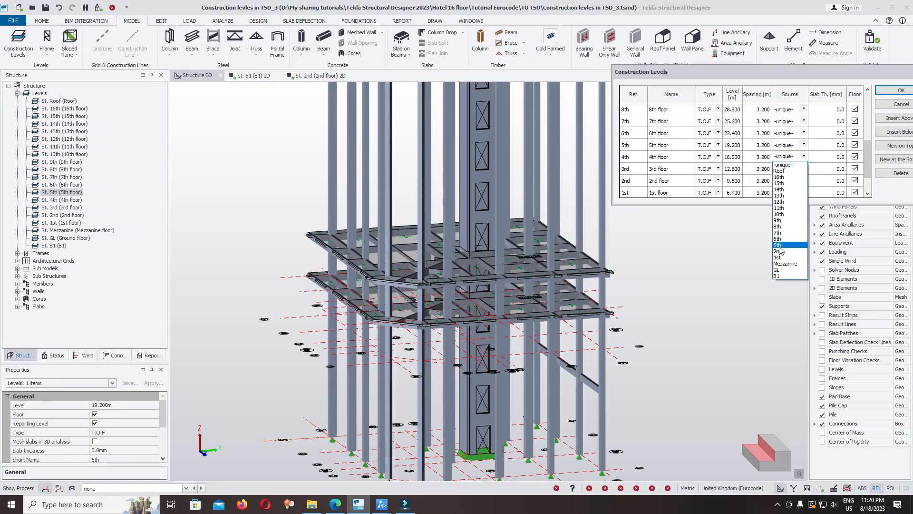
pyautogui.click(785, 251)
pyautogui.click(803, 144)
pyautogui.click(783, 233)
pyautogui.click(803, 133)
pyautogui.click(787, 215)
pyautogui.click(804, 121)
pyautogui.click(785, 197)
pyautogui.click(804, 110)
pyautogui.click(789, 178)
# - Set the source of the 9th, 10th and 11th floors to 2nd
pyautogui.scroll(1, 792, 175)
pyautogui.click(804, 133)
pyautogui.click(786, 197)
pyautogui.click(804, 121)
pyautogui.click(802, 109)
pyautogui.click(791, 161)
# - Set the source of the 12th, 13th and 14th floors to 2nd
pyautogui.scroll(1, 791, 159)
pyautogui.click(803, 133)
pyautogui.click(791, 177)
pyautogui.click(804, 121)
pyautogui.click(788, 160)
pyautogui.click(804, 109)
pyautogui.click(779, 142)
# - Set the source of the 15th and 16th floors to 2nd and apply the construction level changes
pyautogui.scroll(1, 780, 141)
pyautogui.click(804, 133)
pyautogui.click(780, 158)
pyautogui.click(803, 121)
pyautogui.click(780, 141)
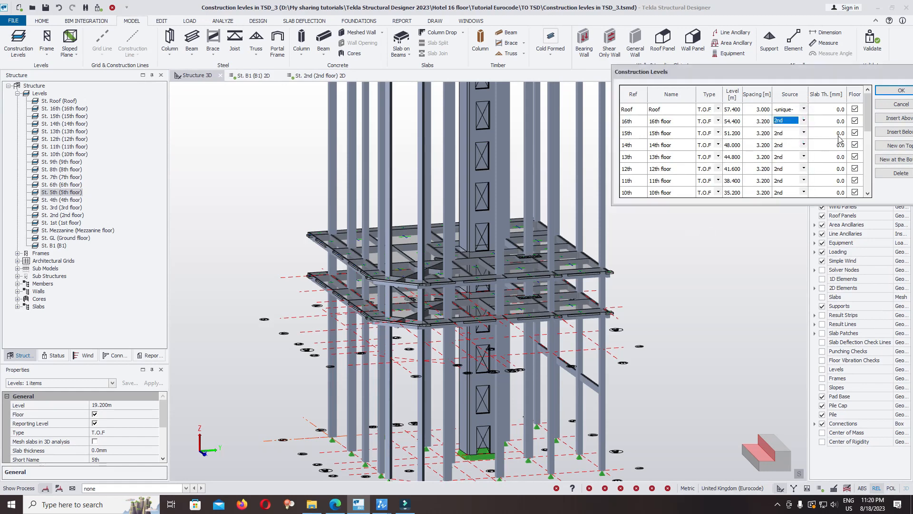
pyautogui.click(900, 91)
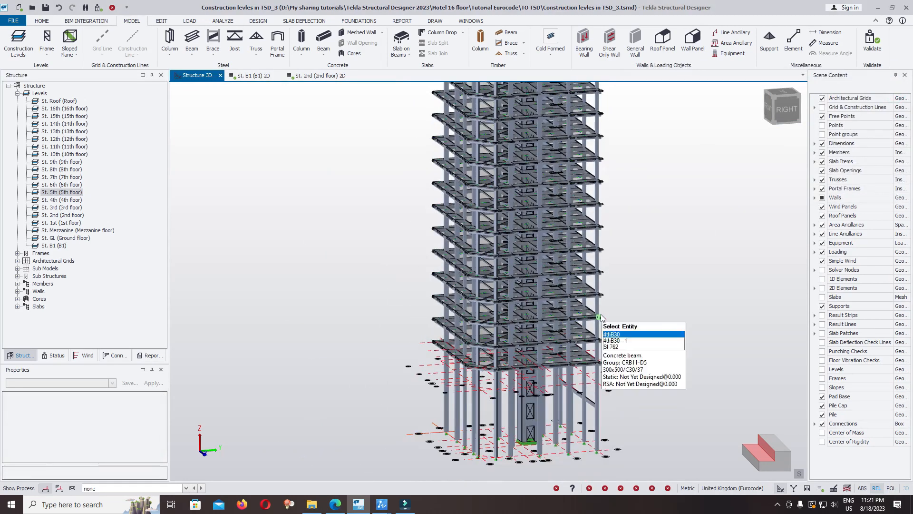
# - Validate the structure for physical model issues
pyautogui.scroll(-2, 601, 314)
pyautogui.scroll(5, 508, 331)
pyautogui.scroll(1, 507, 332)
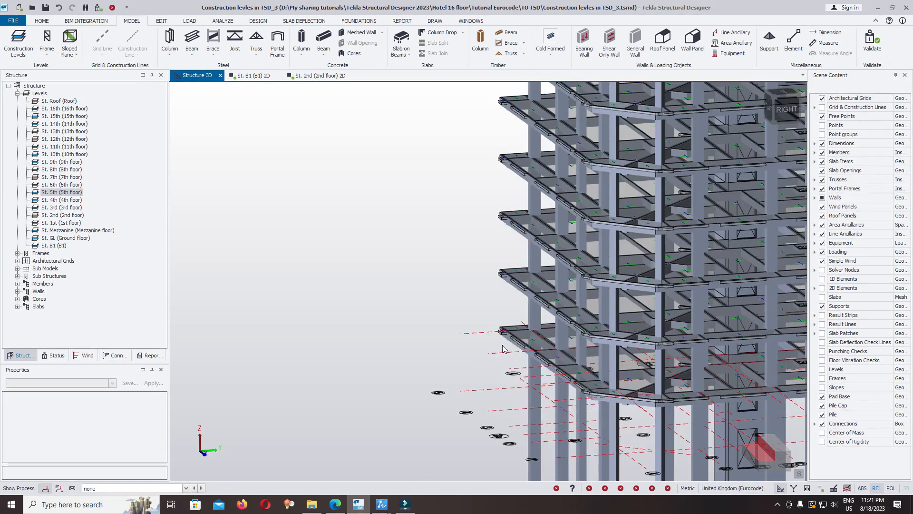
pyautogui.moveTo(529, 346); pyautogui.dragTo(441, 322, button='middle')
pyautogui.scroll(-5, 411, 322)
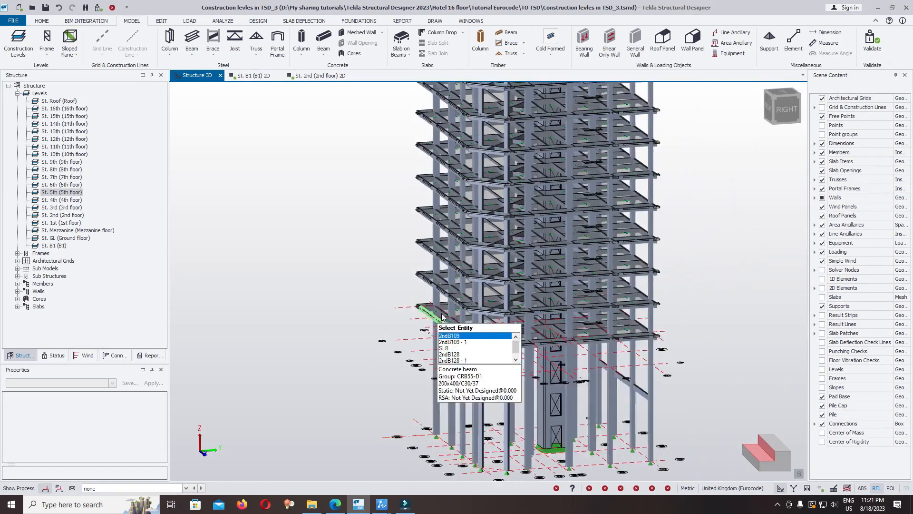
pyautogui.moveTo(412, 323); pyautogui.dragTo(480, 290, button='right')
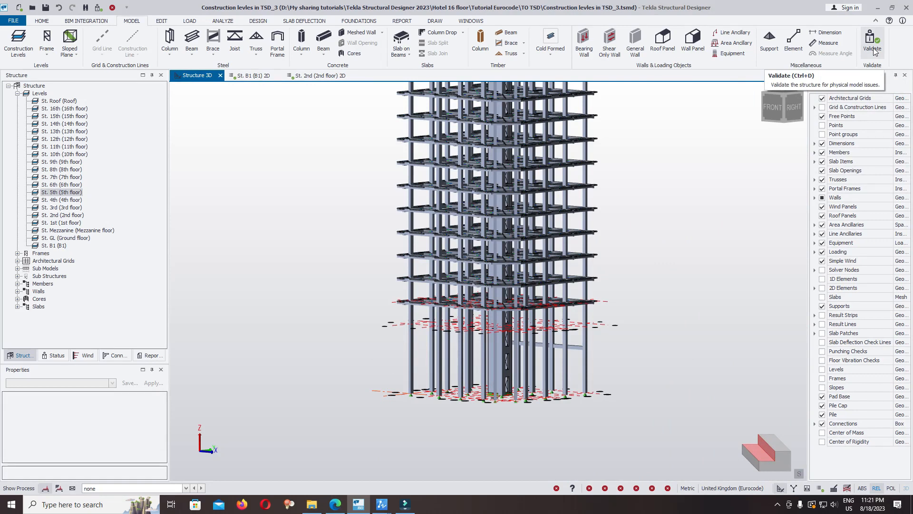
pyautogui.click(873, 45)
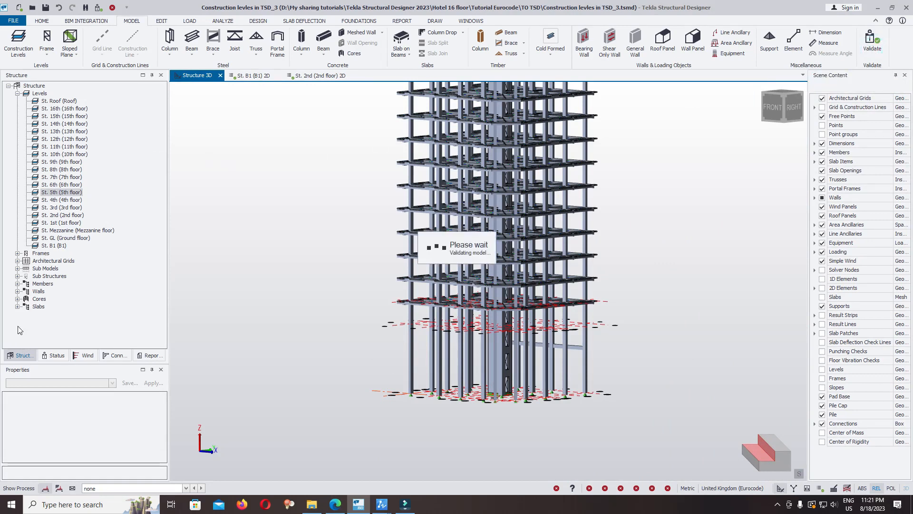
# - Highlight the items behind the general model warnings and list the entries under "Construction line far from model"
pyautogui.click(8, 86)
pyautogui.click(18, 93)
pyautogui.rightClick(42, 102)
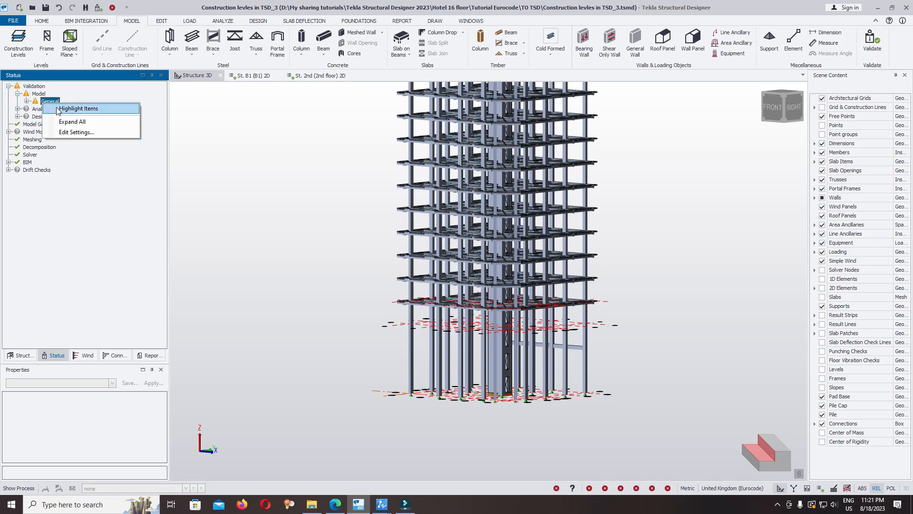
pyautogui.click(58, 109)
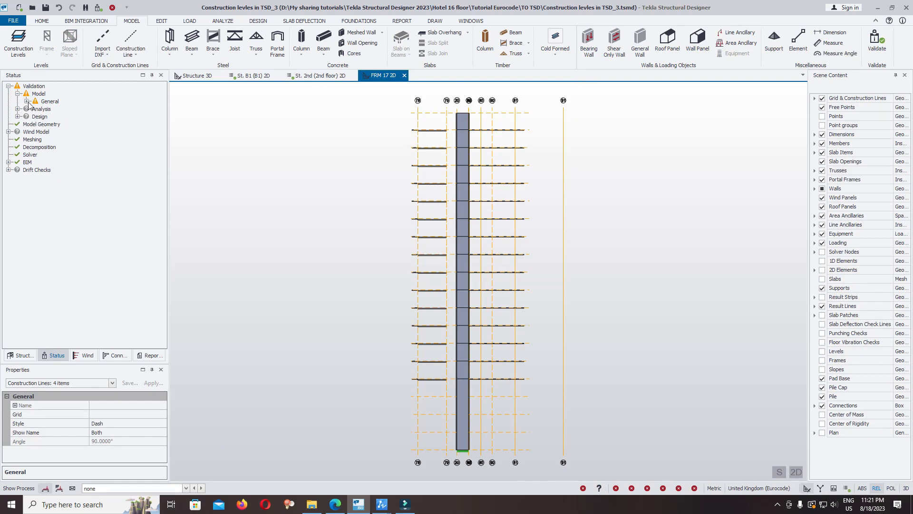
pyautogui.click(27, 102)
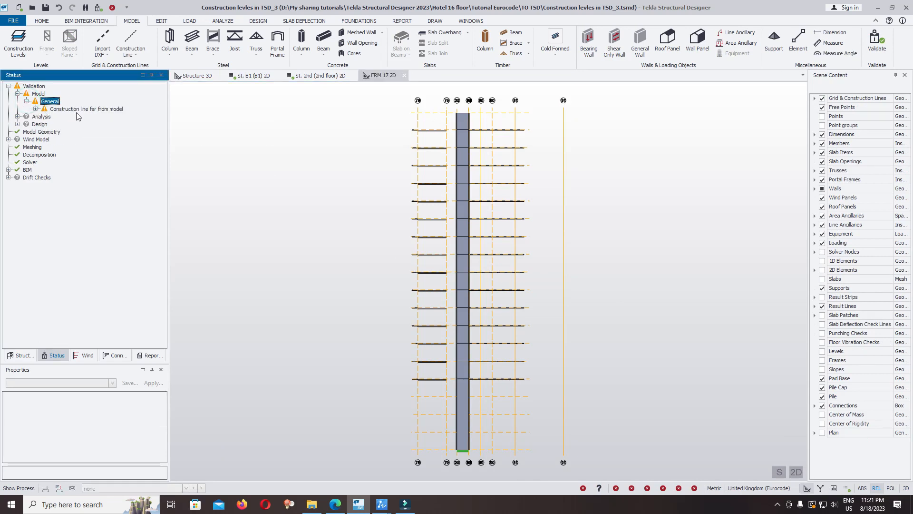
pyautogui.moveTo(87, 113)
pyautogui.doubleClick(114, 110)
# - Delete the construction lines listed under the "Construction line far from model" warning one after another
pyautogui.click(66, 139)
pyautogui.rightClick(64, 139)
pyautogui.click(90, 160)
pyautogui.click(66, 140)
pyautogui.rightClick(66, 140)
pyautogui.click(88, 153)
pyautogui.rightClick(65, 132)
pyautogui.click(88, 149)
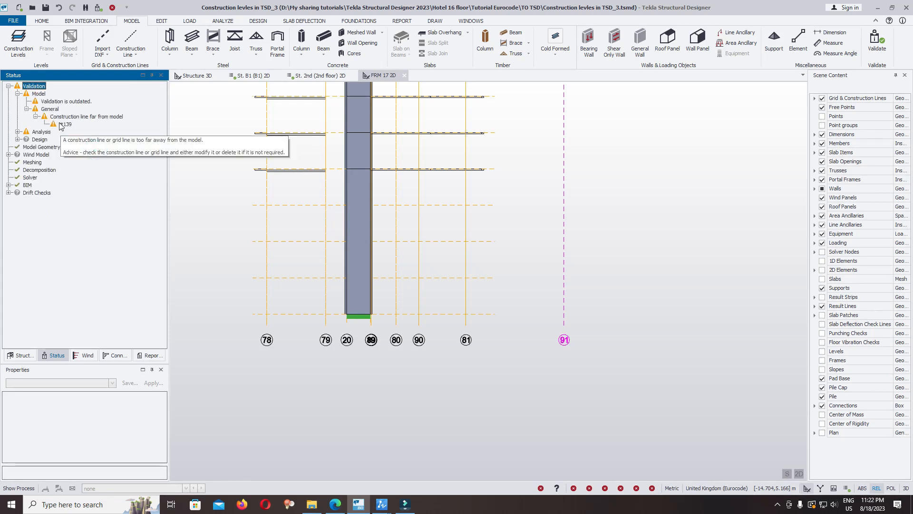
pyautogui.rightClick(61, 125)
pyautogui.click(98, 142)
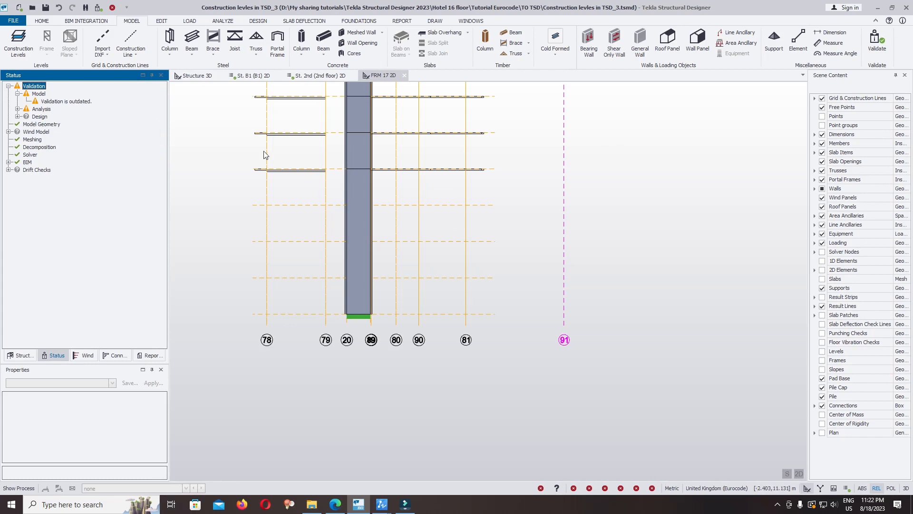
# - Validate the model again, then close the FRM 17 2D view and return to the 3D structure
pyautogui.scroll(-2, 561, 240)
pyautogui.click(875, 41)
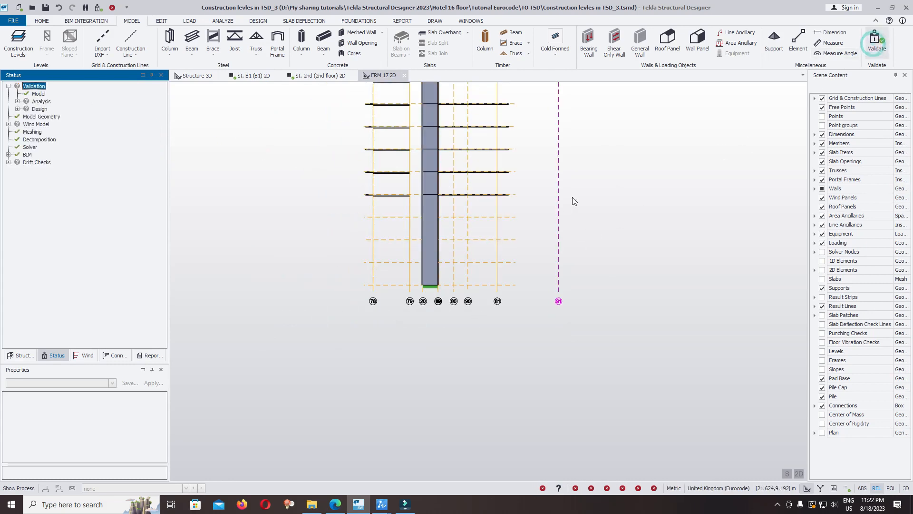
pyautogui.scroll(-4, 542, 325)
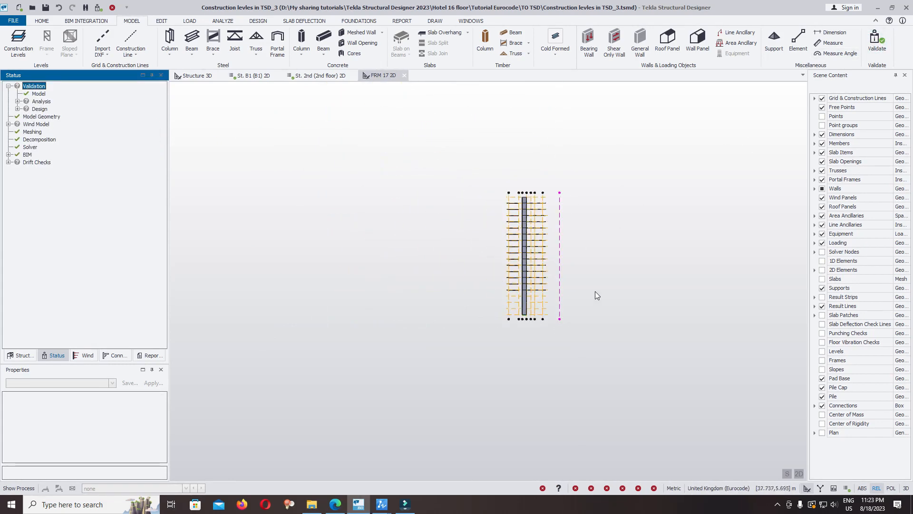
pyautogui.click(326, 127)
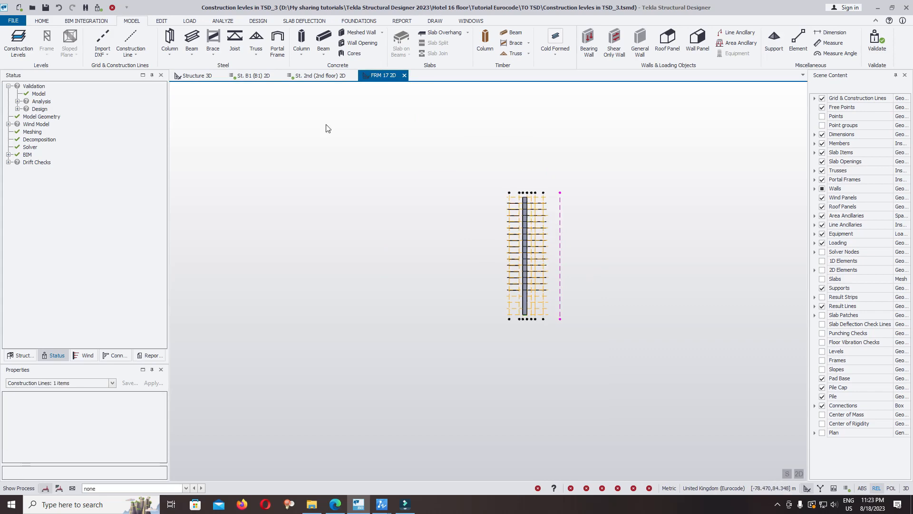
pyautogui.click(198, 79)
pyautogui.click(405, 75)
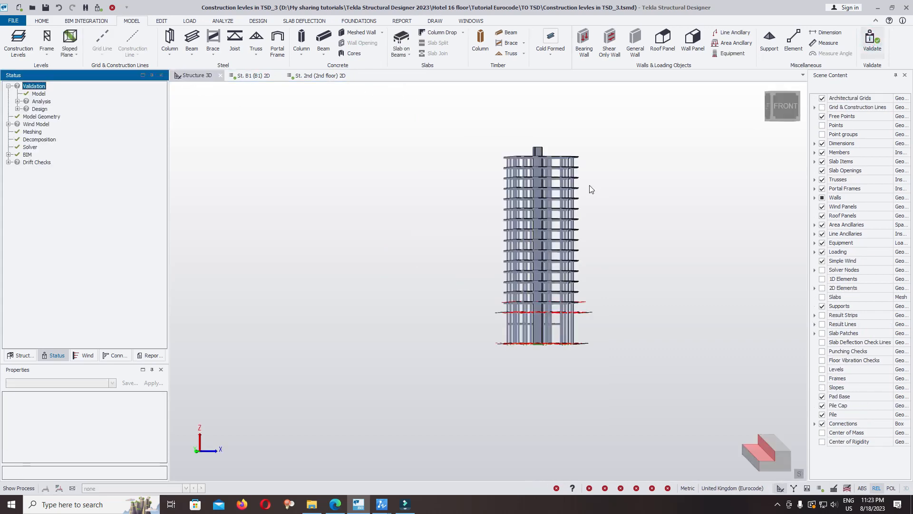
# - Examine the tower in 3D from several sides, focusing on the floors and open levels near its base
pyautogui.moveTo(569, 200); pyautogui.dragTo(557, 314, button='right')
pyautogui.scroll(5, 541, 190)
pyautogui.moveTo(704, 239); pyautogui.dragTo(490, 214, button='right')
pyautogui.scroll(-4, 501, 185)
pyautogui.scroll(3, 475, 181)
pyautogui.scroll(3, 418, 181)
pyautogui.moveTo(366, 137); pyautogui.dragTo(374, 247, button='middle')
pyautogui.scroll(3, 374, 195)
pyautogui.scroll(-1, 327, 156)
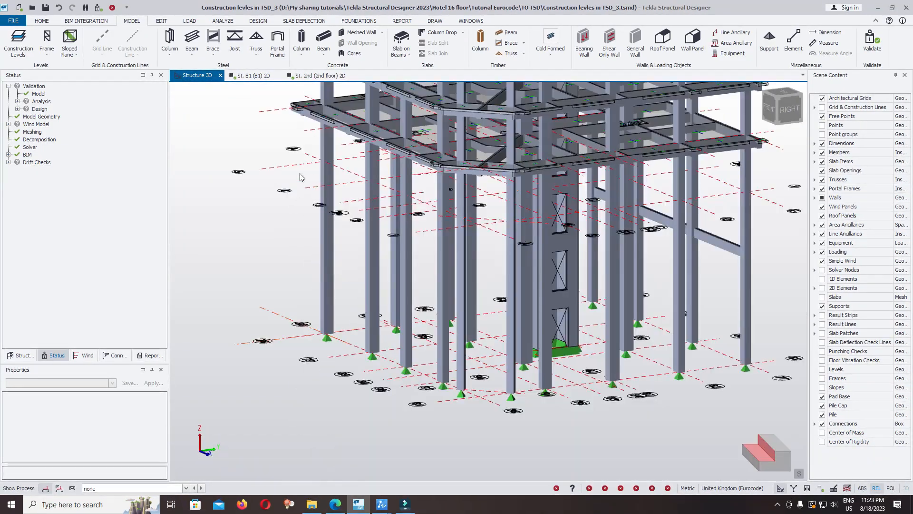
pyautogui.moveTo(300, 174); pyautogui.dragTo(373, 183, button='right')
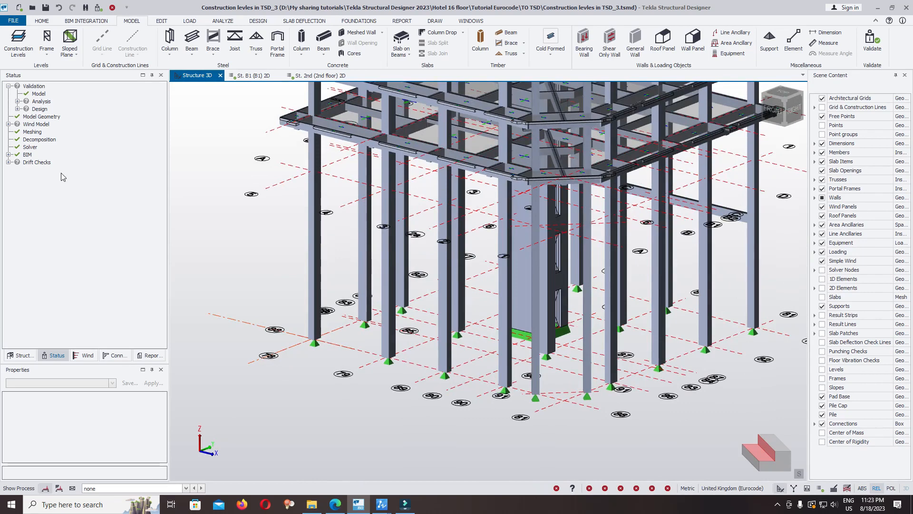
pyautogui.scroll(5, 333, 181)
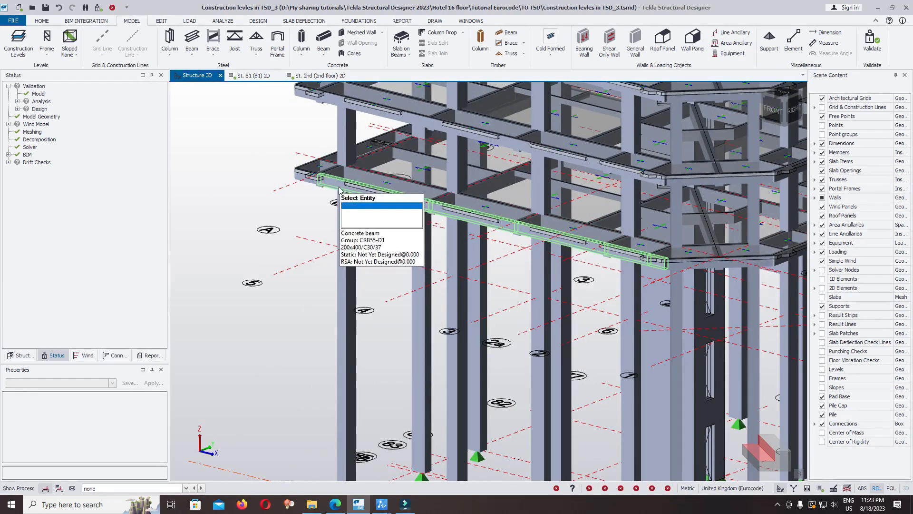
pyautogui.scroll(-5, 505, 257)
pyautogui.scroll(6, 481, 292)
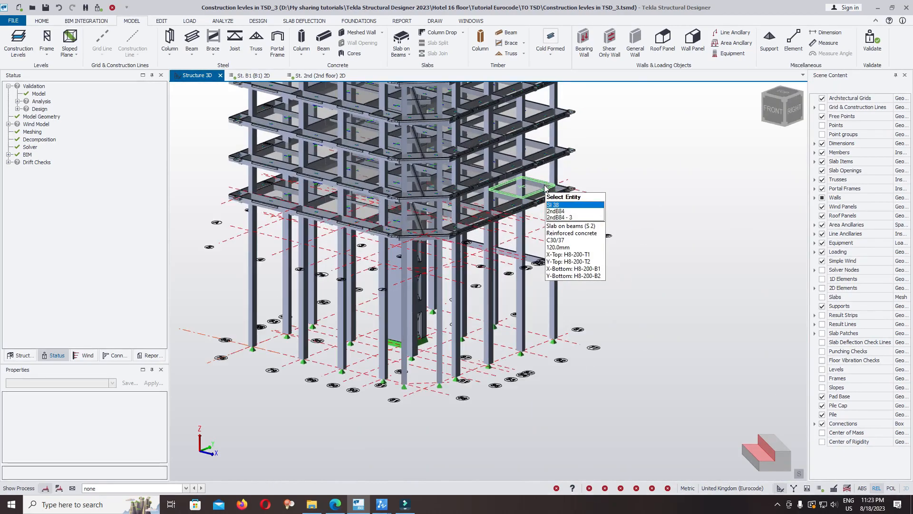
pyautogui.scroll(-6, 467, 234)
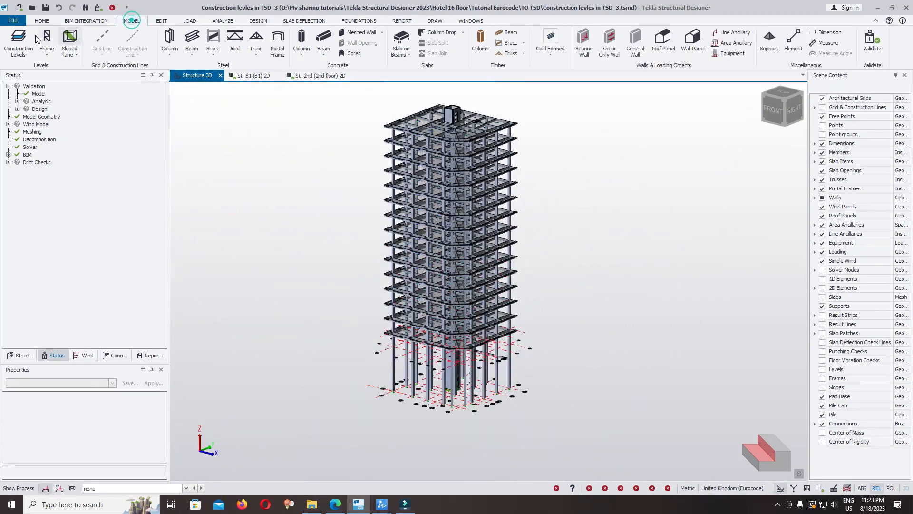
# - In the construction levels, set the source of the 1st floor and the Mezzanine floor to 2nd
pyautogui.click(18, 42)
pyautogui.moveTo(865, 116); pyautogui.dragTo(862, 182)
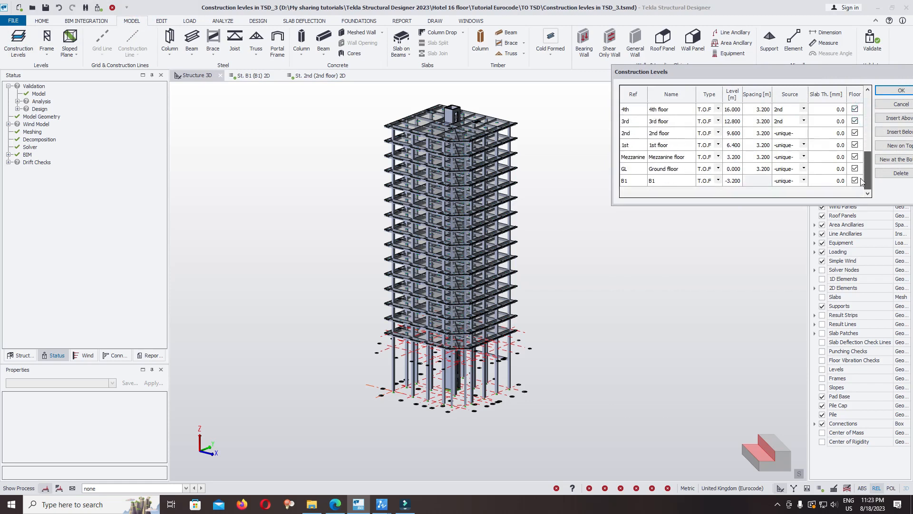
pyautogui.click(669, 145)
pyautogui.click(803, 145)
pyautogui.click(803, 145)
pyautogui.click(785, 165)
pyautogui.click(803, 157)
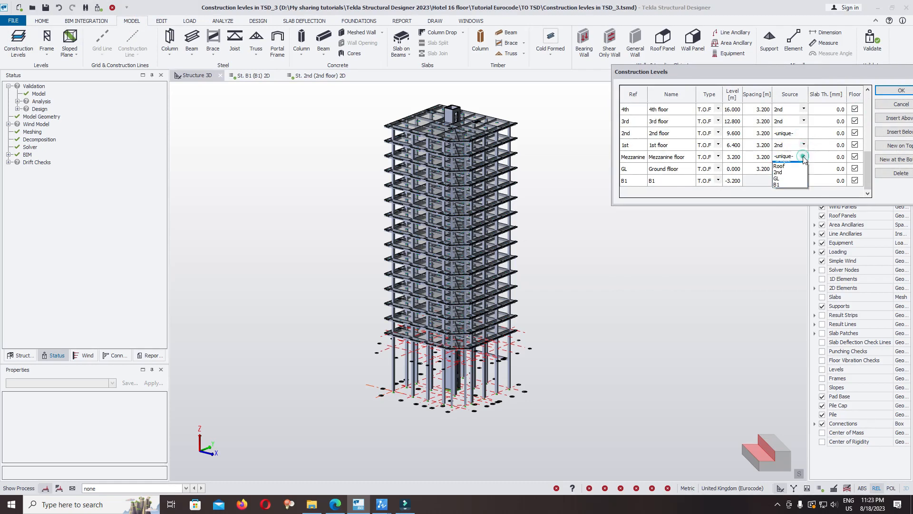
pyautogui.click(787, 179)
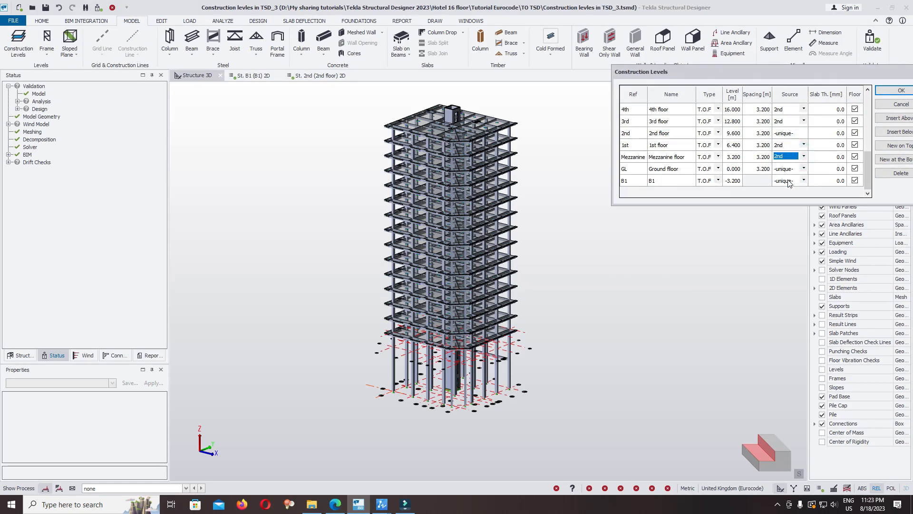
# - Set the source of the GL and B1 levels to 2nd, apply the changes and check the tower's base
pyautogui.click(806, 170)
pyautogui.click(806, 169)
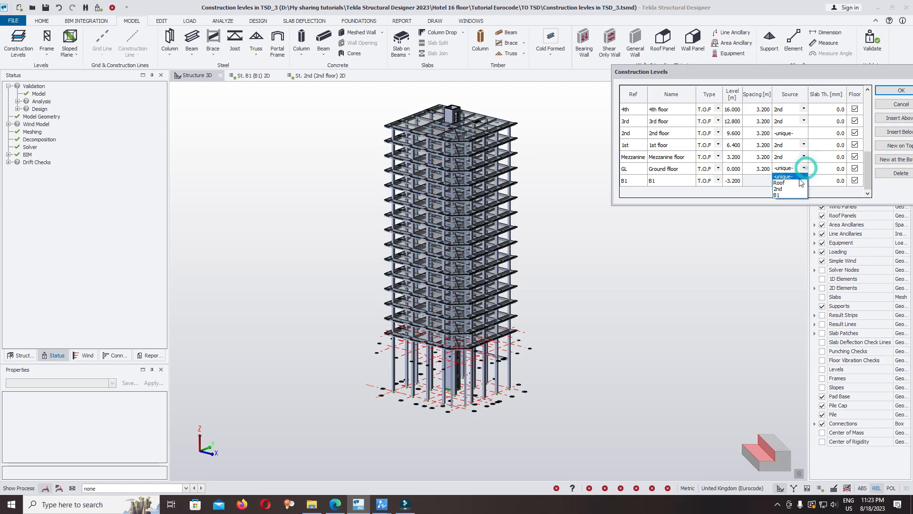
pyautogui.click(789, 190)
pyautogui.click(801, 182)
pyautogui.click(788, 199)
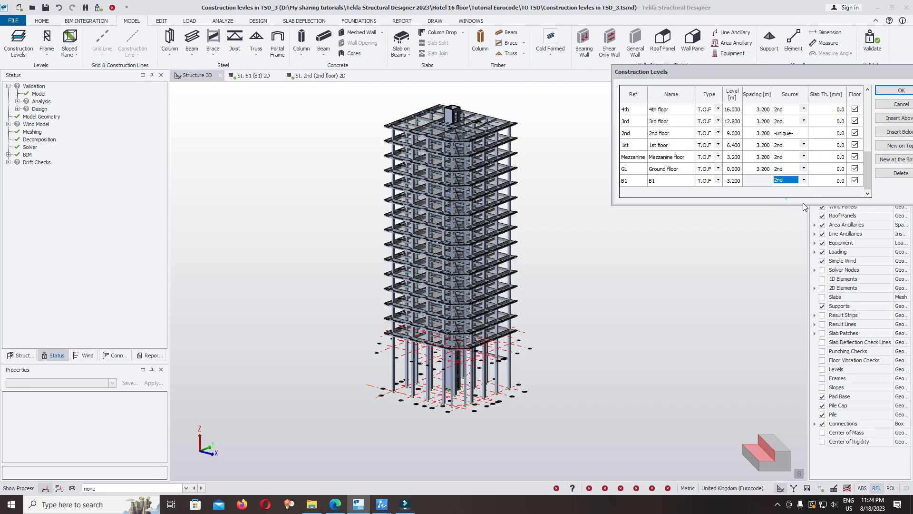
pyautogui.click(888, 92)
pyautogui.scroll(1, 510, 353)
pyautogui.moveTo(542, 398); pyautogui.dragTo(438, 398, button='right')
pyautogui.scroll(5, 435, 397)
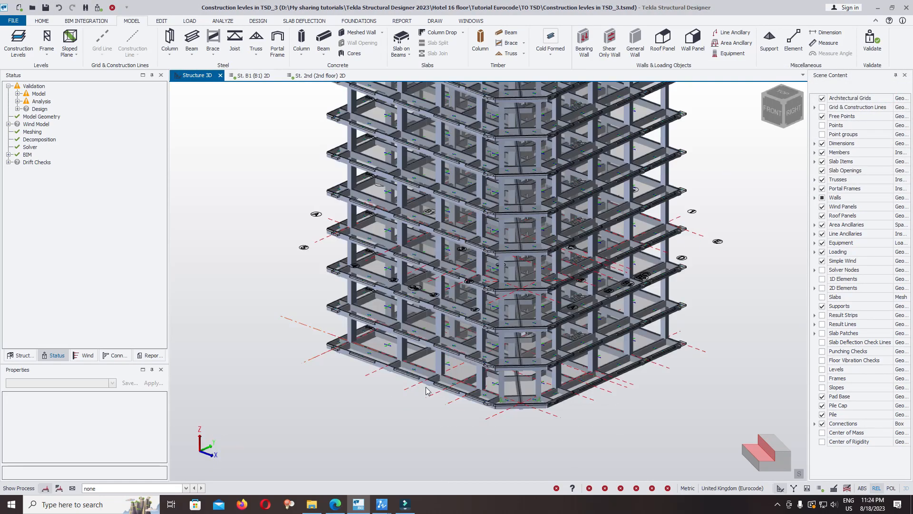
# - Check the slabs around the tower's base, then validate the model and expand its Model issues
pyautogui.scroll(3, 177, 255)
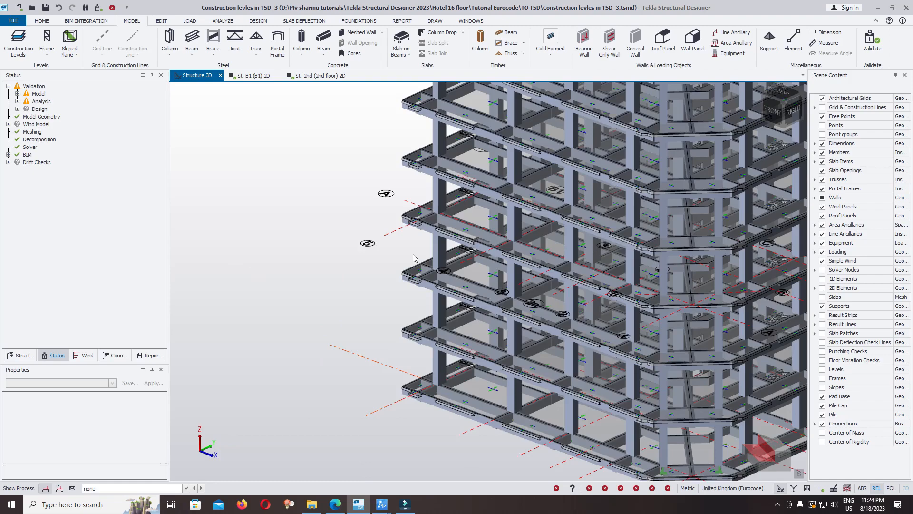
pyautogui.scroll(-2, 490, 344)
pyautogui.scroll(6, 409, 369)
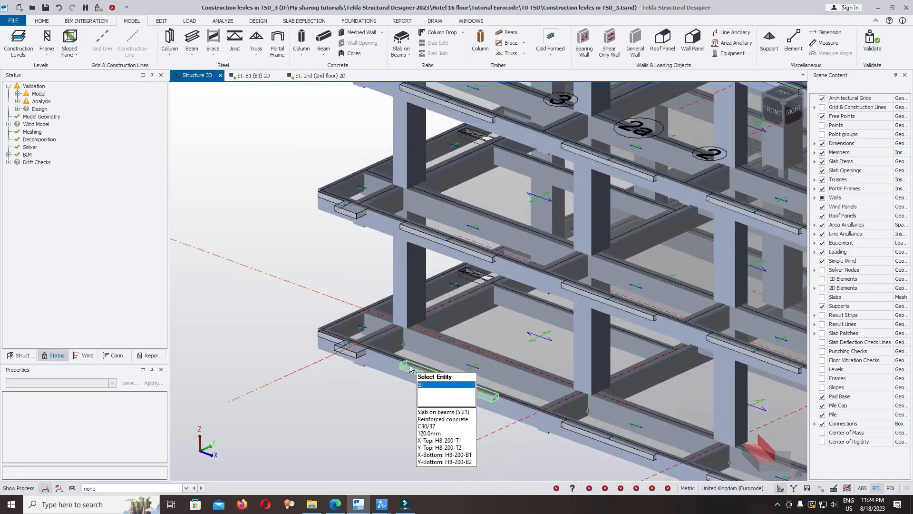
pyautogui.scroll(-5, 369, 328)
pyautogui.click(871, 43)
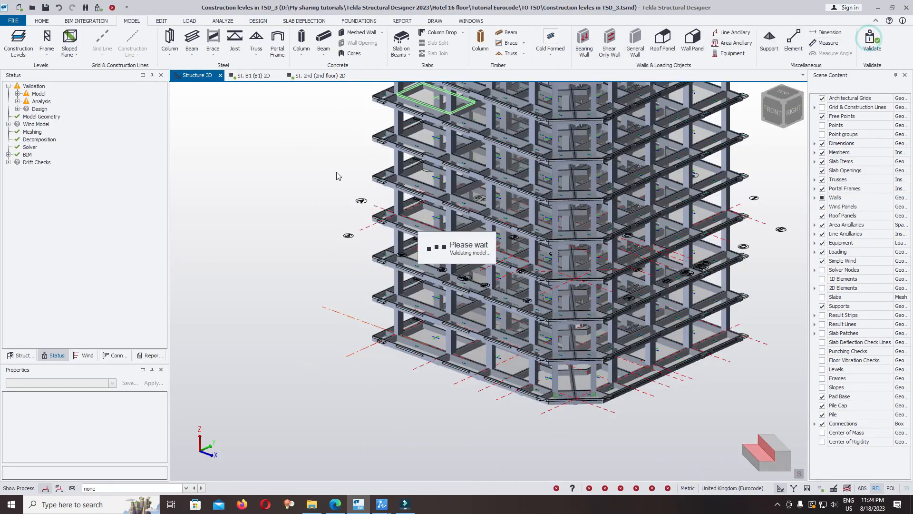
pyautogui.click(27, 101)
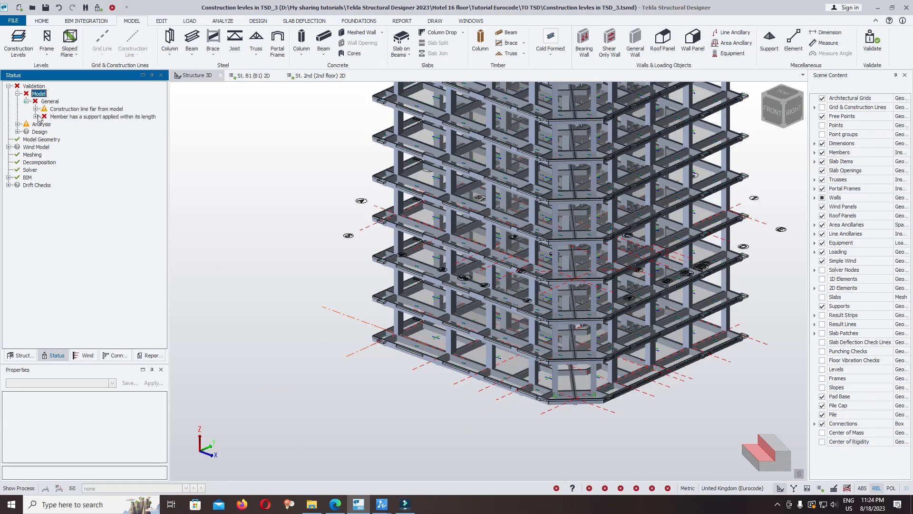
# - Highlight the items of the "Construction line far from model" warning and list the flagged construction lines
pyautogui.rightClick(99, 111)
pyautogui.click(102, 115)
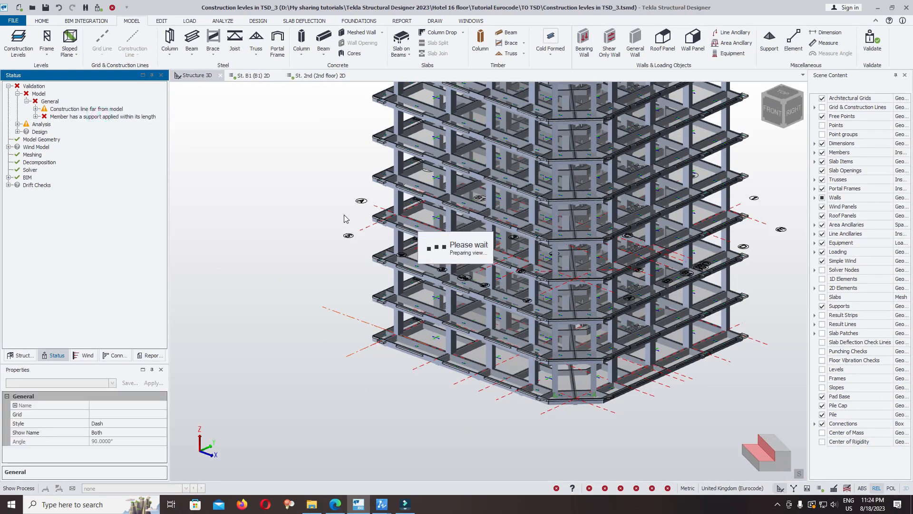
pyautogui.click(36, 109)
# - Delete the four construction lines flagged as far from the model, one after another
pyautogui.rightClick(66, 116)
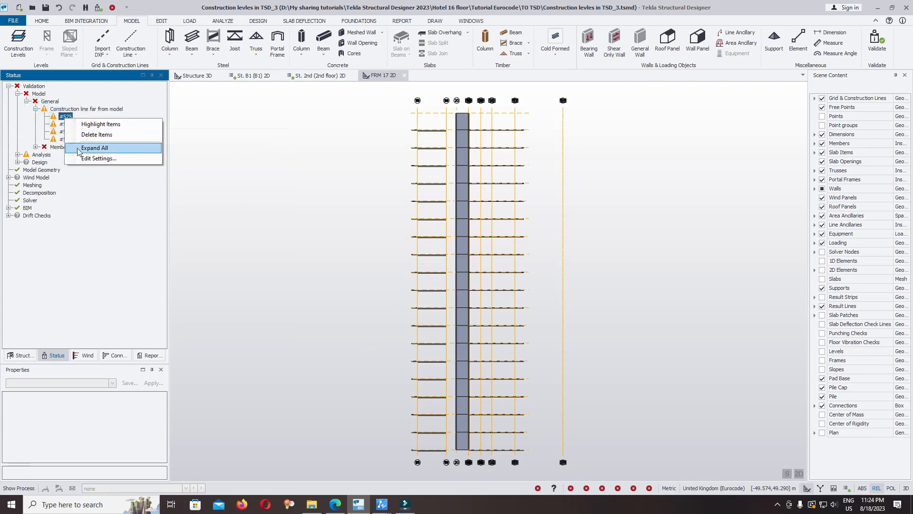
pyautogui.click(88, 134)
pyautogui.rightClick(65, 124)
pyautogui.click(83, 140)
pyautogui.rightClick(65, 124)
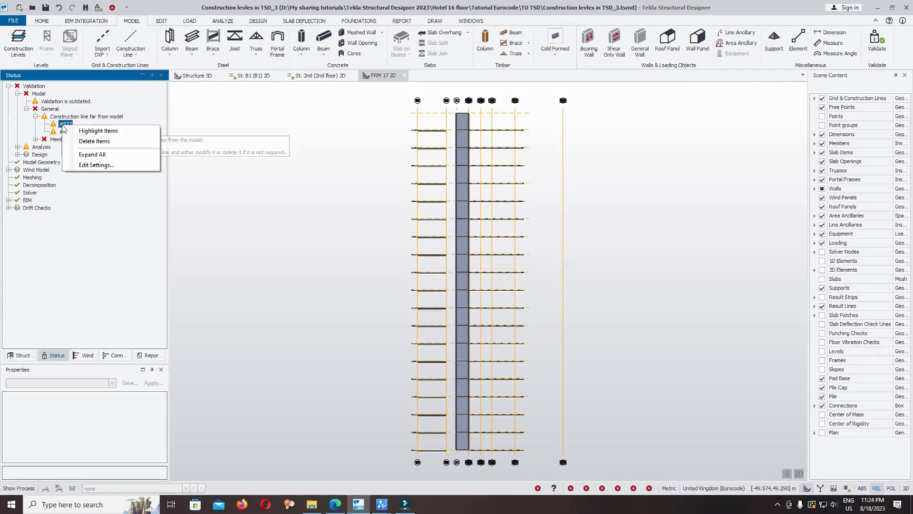
pyautogui.click(88, 142)
pyautogui.rightClick(65, 124)
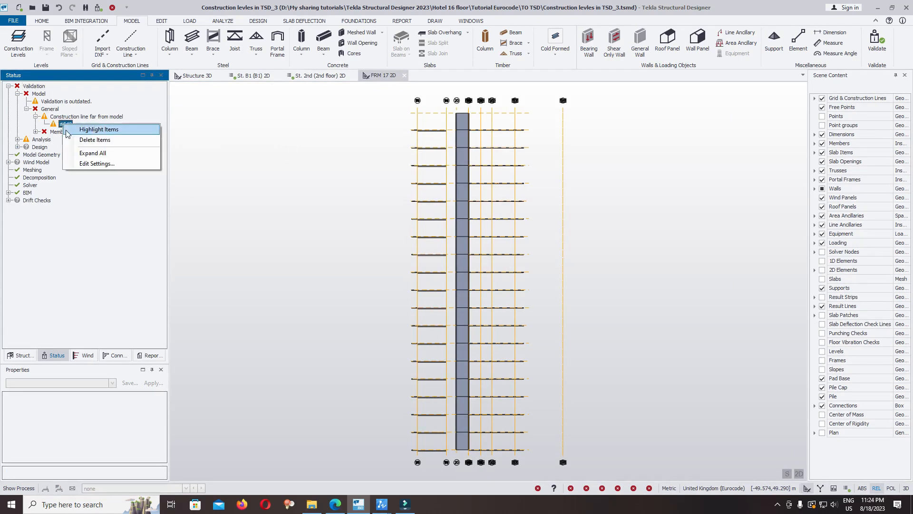
pyautogui.click(85, 143)
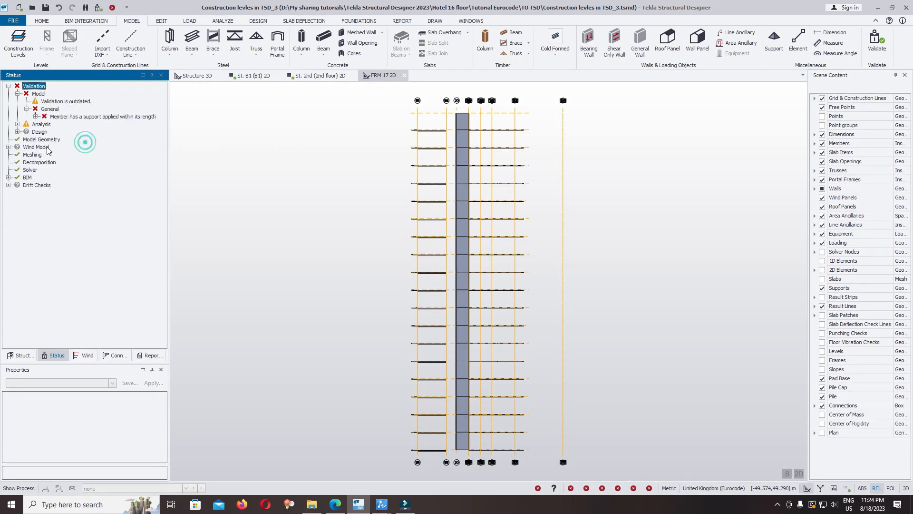
# - Show support SUP A/1 from the "Member has a support applied within its length" error in 3D and inspect it at the tower's base
pyautogui.click(35, 117)
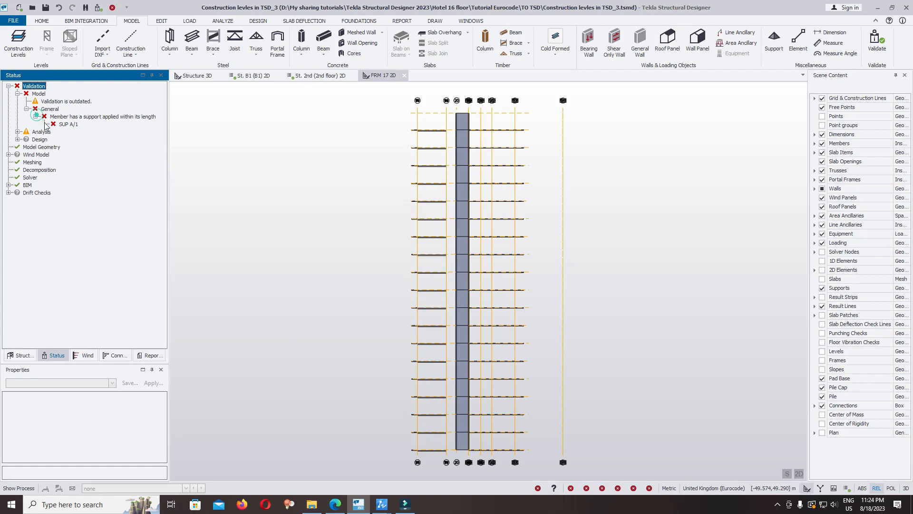
pyautogui.rightClick(109, 118)
pyautogui.click(119, 121)
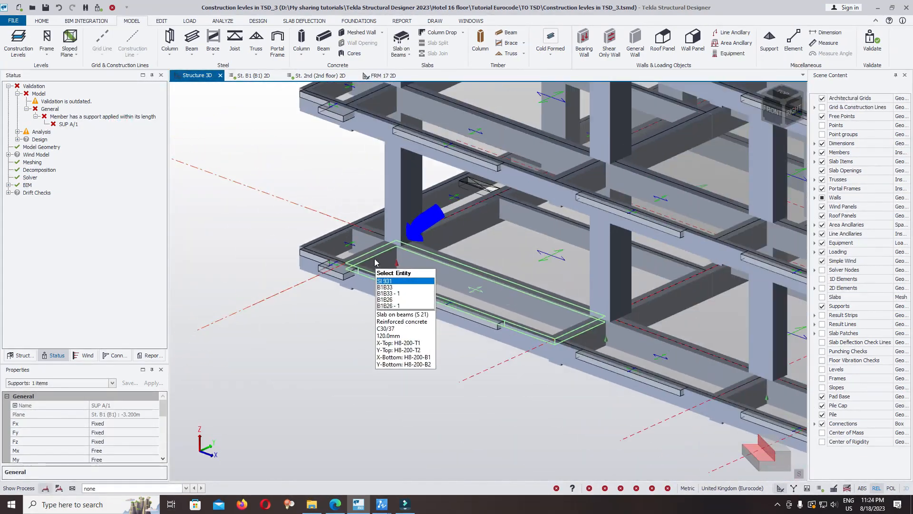
pyautogui.scroll(-6, 380, 256)
pyautogui.moveTo(476, 292); pyautogui.dragTo(637, 203, button='right')
pyautogui.scroll(8, 381, 238)
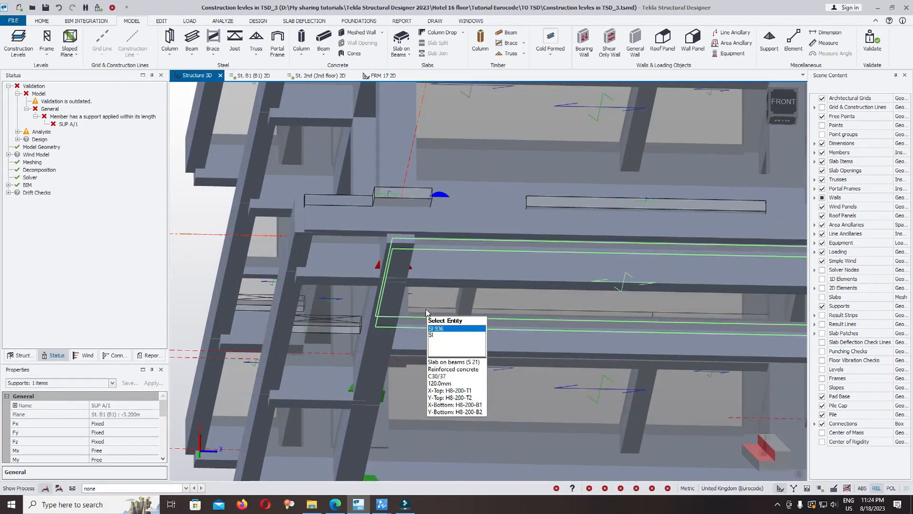
pyautogui.moveTo(426, 304); pyautogui.dragTo(436, 350, button='right')
pyautogui.scroll(-6, 443, 277)
pyautogui.scroll(5, 443, 281)
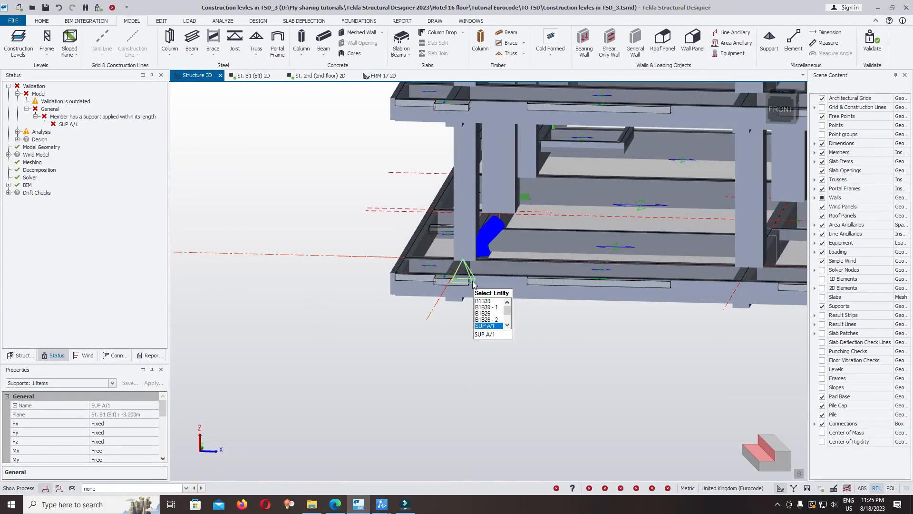
pyautogui.scroll(-5, 465, 325)
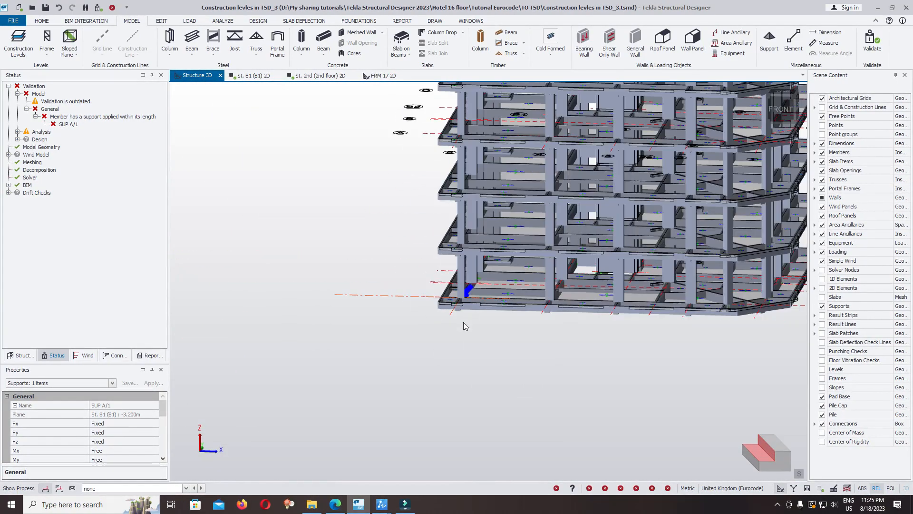
# - In the construction levels, insert a new level below B1
pyautogui.click(23, 41)
pyautogui.moveTo(810, 75); pyautogui.dragTo(677, 76)
pyautogui.moveTo(746, 110); pyautogui.dragTo(748, 186)
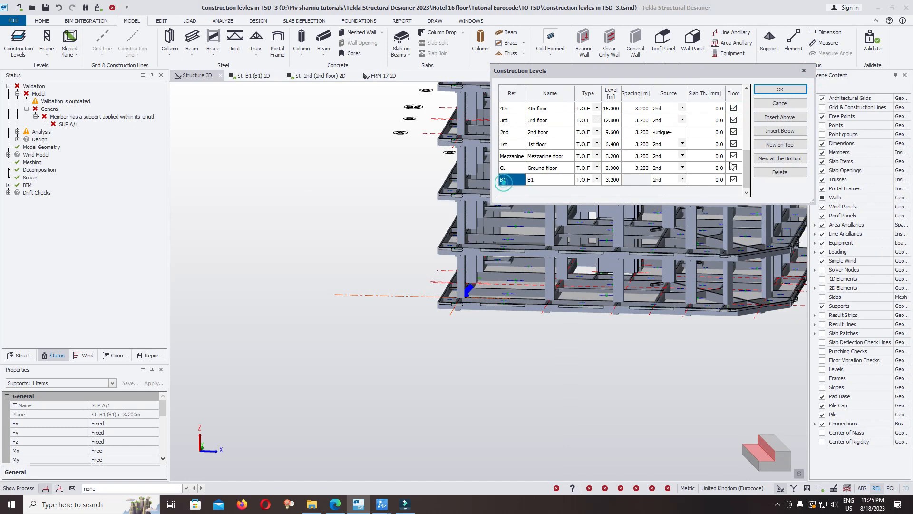
pyautogui.click(781, 132)
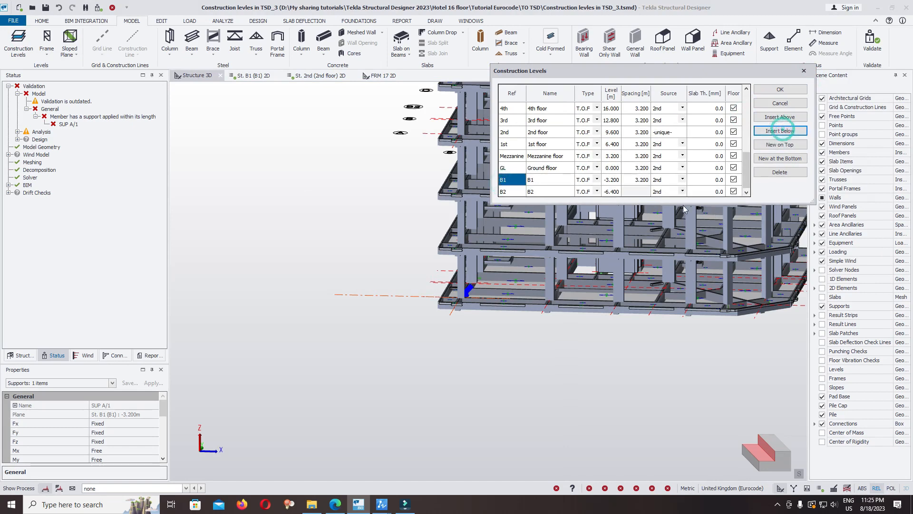
pyautogui.click(550, 192)
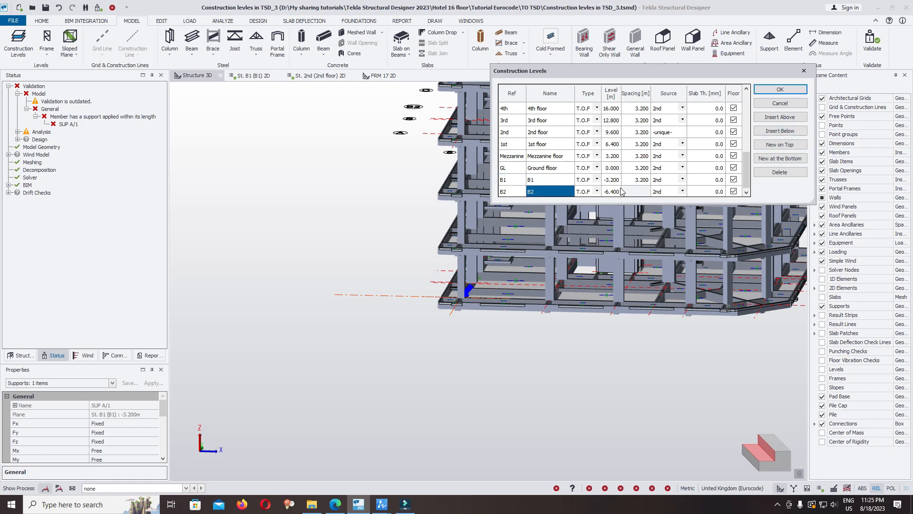
pyautogui.click(642, 180)
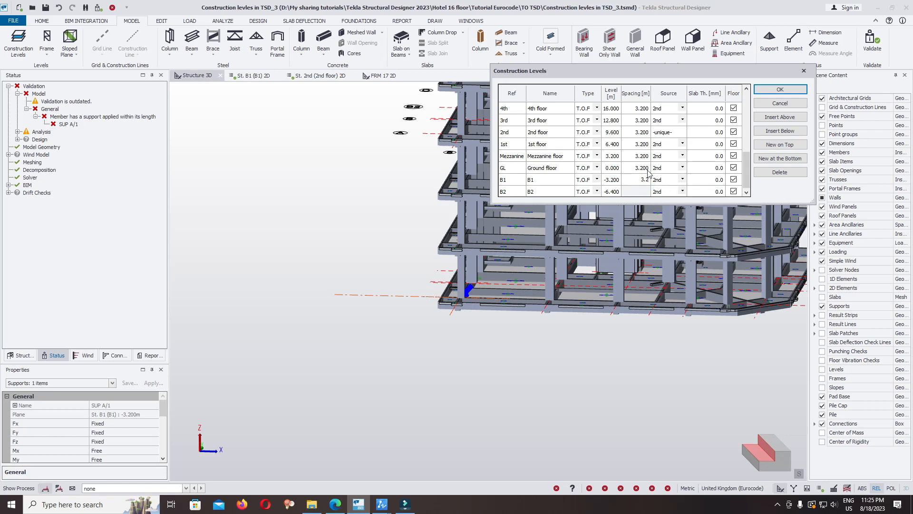
pyautogui.click(610, 192)
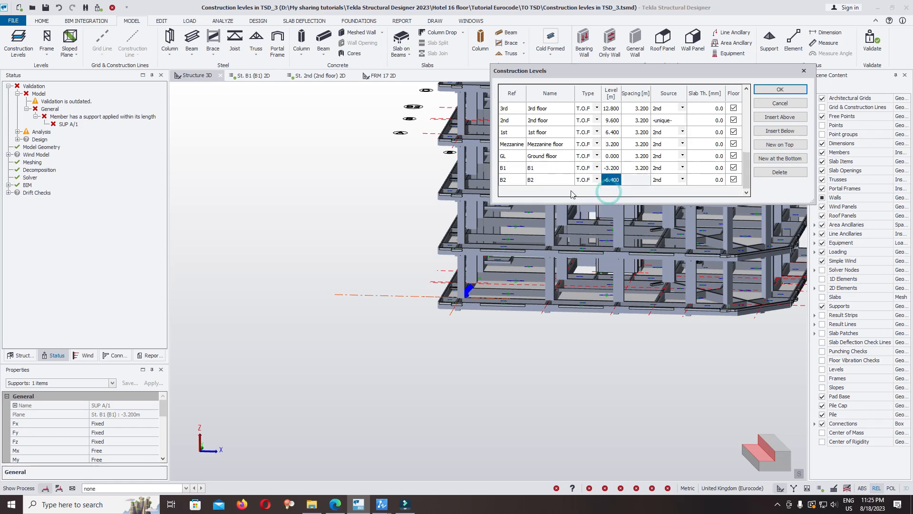
pyautogui.click(555, 185)
pyautogui.click(558, 182)
pyautogui.click(608, 181)
pyautogui.click(607, 182)
pyautogui.press('BackSpace')
pyautogui.click(625, 184)
# - Switch to the Calculator and place its window beside the Construction Levels dialog
pyautogui.click(109, 503)
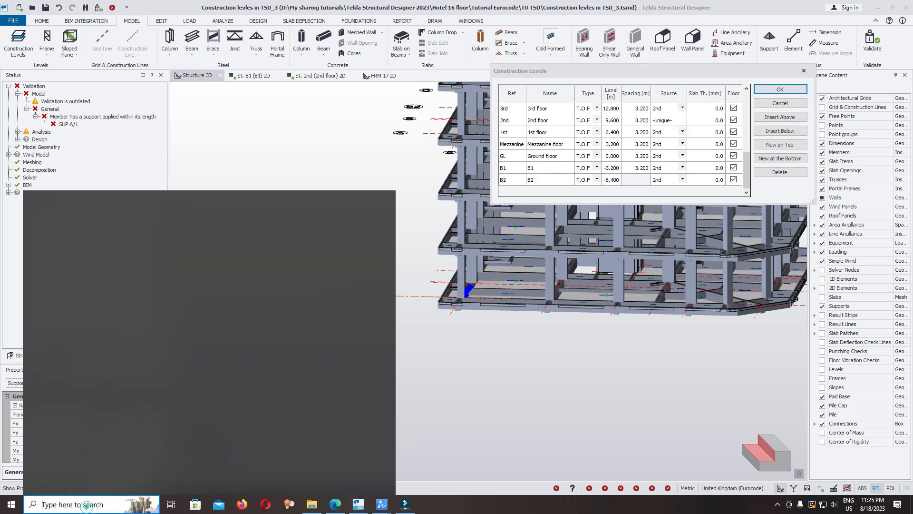
pyautogui.write('ca')
pyautogui.click(83, 256)
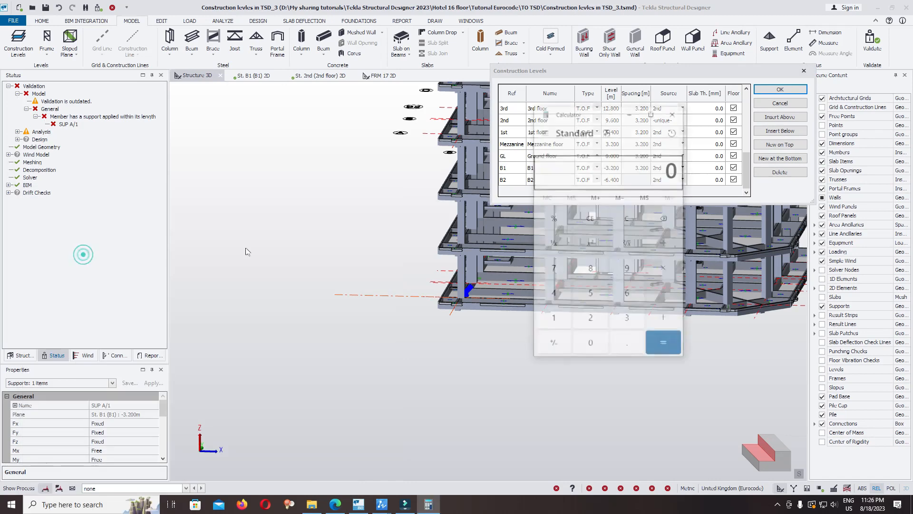
pyautogui.moveTo(609, 115); pyautogui.dragTo(405, 114)
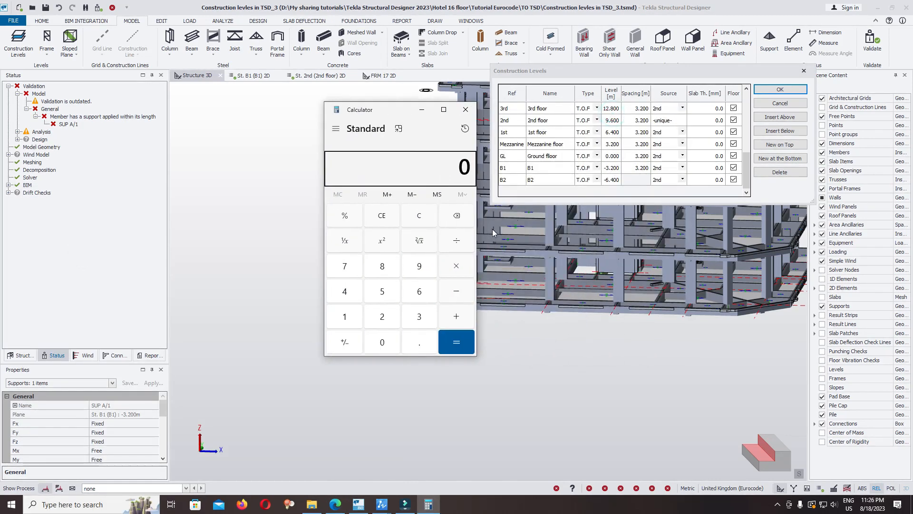
# - Calculate 3.2 + 1.5
pyautogui.click(419, 315)
pyautogui.click(421, 340)
pyautogui.click(379, 316)
pyautogui.click(456, 317)
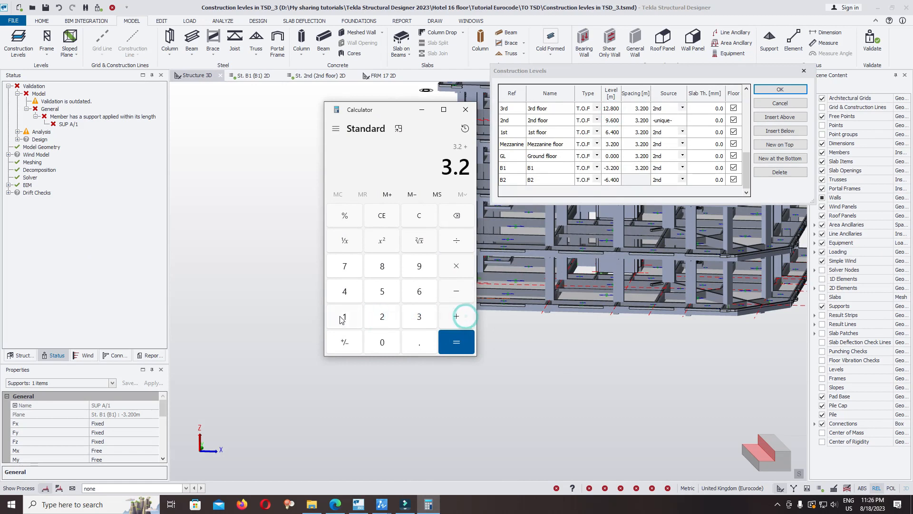
pyautogui.click(345, 316)
pyautogui.click(419, 341)
pyautogui.click(382, 291)
pyautogui.click(449, 337)
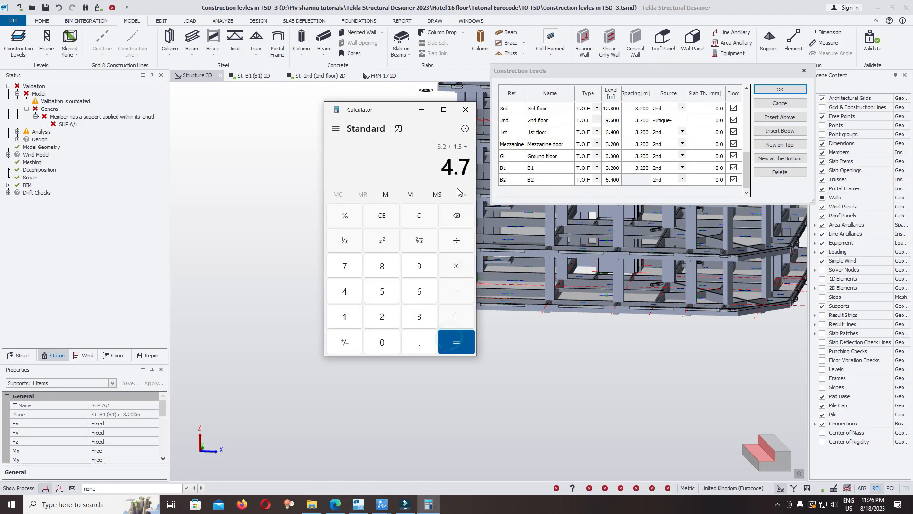
# - Clear the calculation and add 3.2 + 1.6 instead
pyautogui.click(424, 220)
pyautogui.click(417, 315)
pyautogui.click(418, 343)
pyautogui.click(380, 317)
pyautogui.click(456, 318)
pyautogui.click(346, 315)
pyautogui.click(418, 341)
pyautogui.click(414, 301)
pyautogui.click(456, 342)
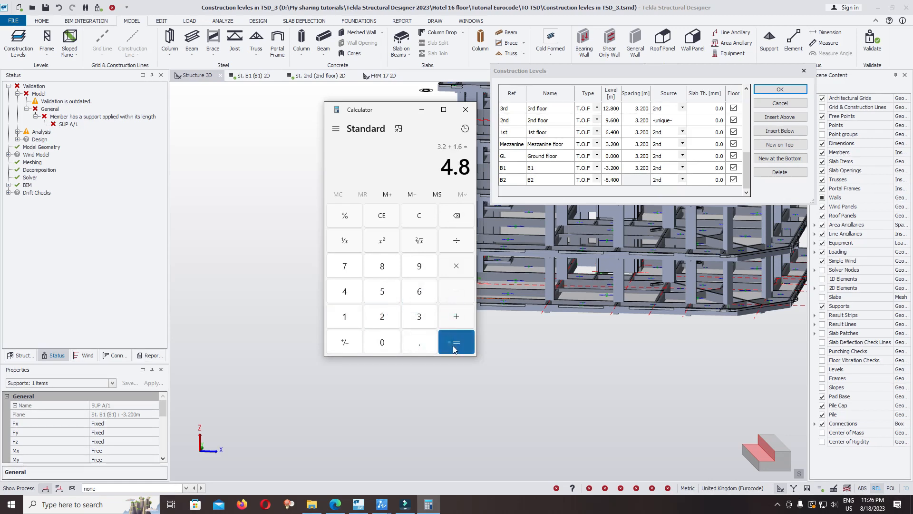
# - Put the Calculator away and set the B2 level's elevation to -4.8 m in the construction levels
pyautogui.click(423, 111)
pyautogui.click(614, 181)
pyautogui.click(615, 183)
pyautogui.moveTo(605, 180); pyautogui.dragTo(608, 181)
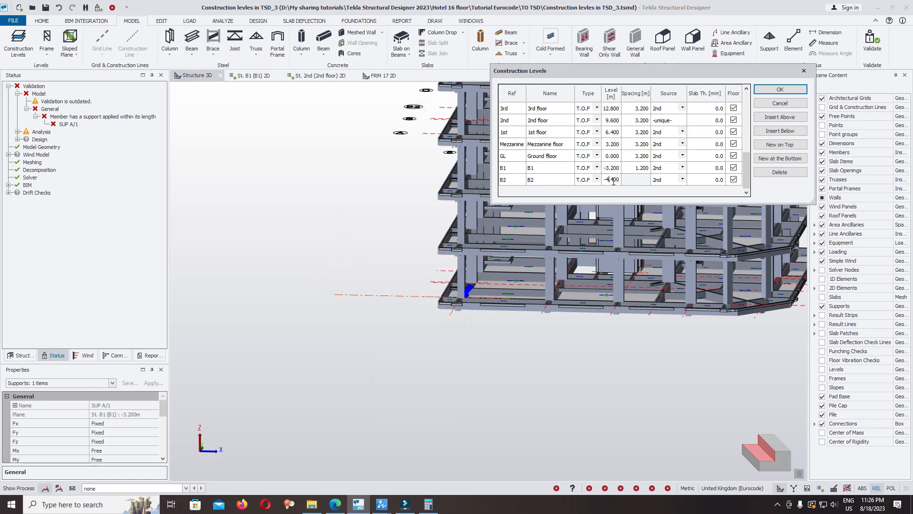
pyautogui.click(612, 180)
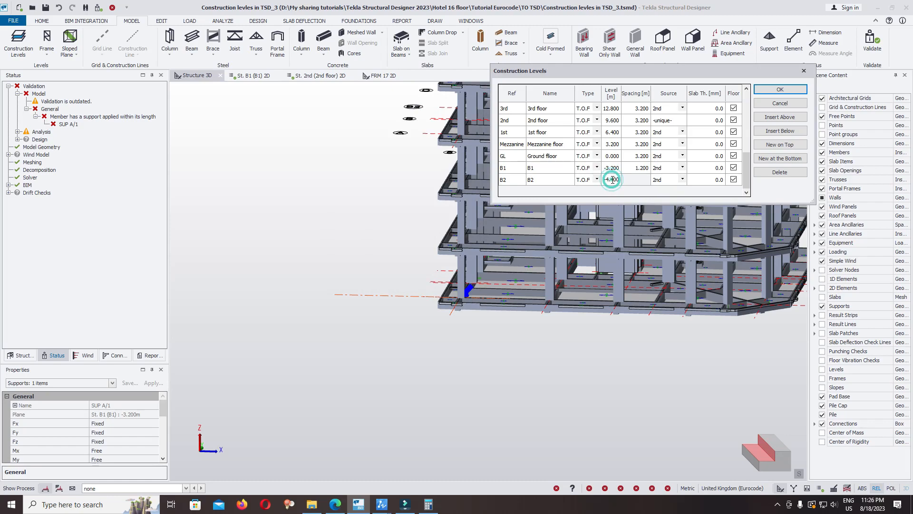